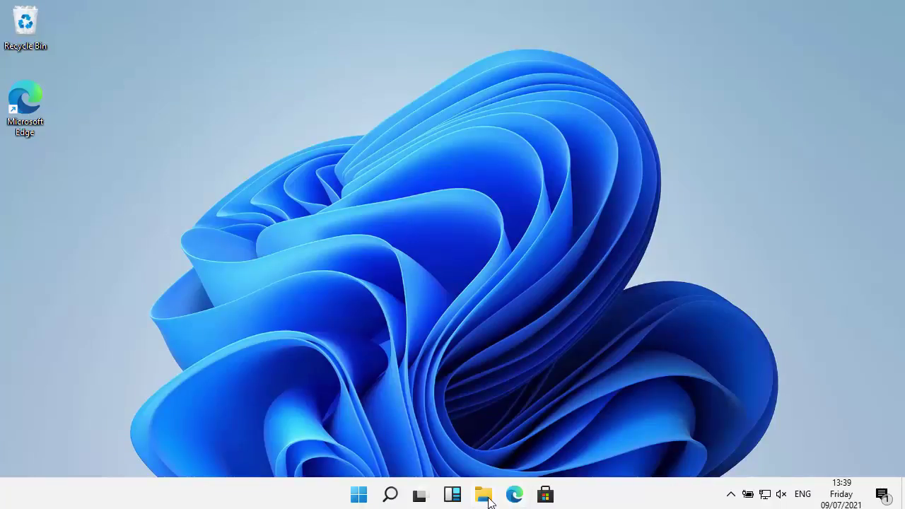
Try opening \\192.168.10.200\Shared in File Explorer, dismiss the can't-find error, and close the window
key(super+e)
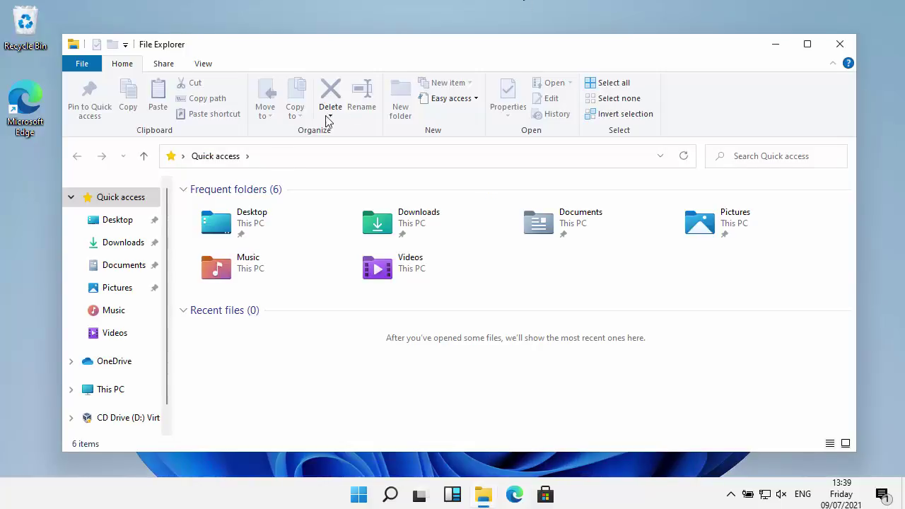
click(265, 158)
text(\)
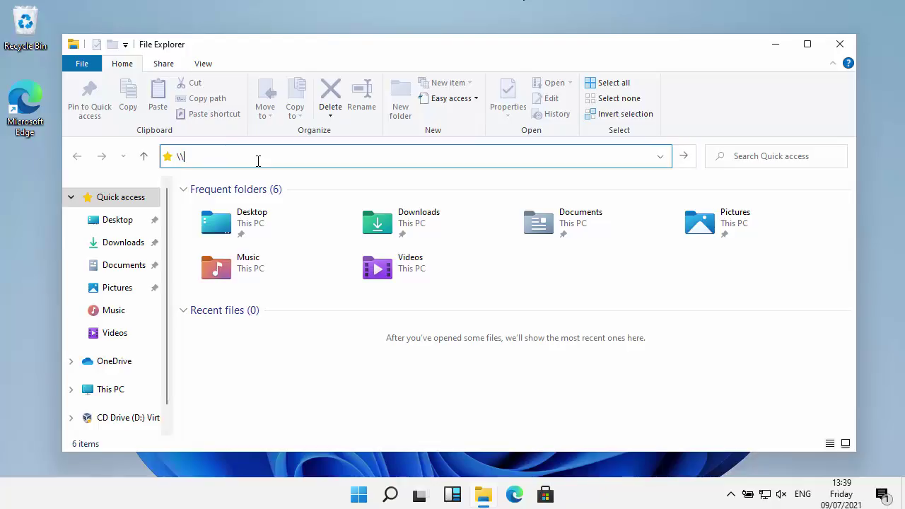
text(192.168.10.200\Shared)
key(ctrl+a)
key(Return)
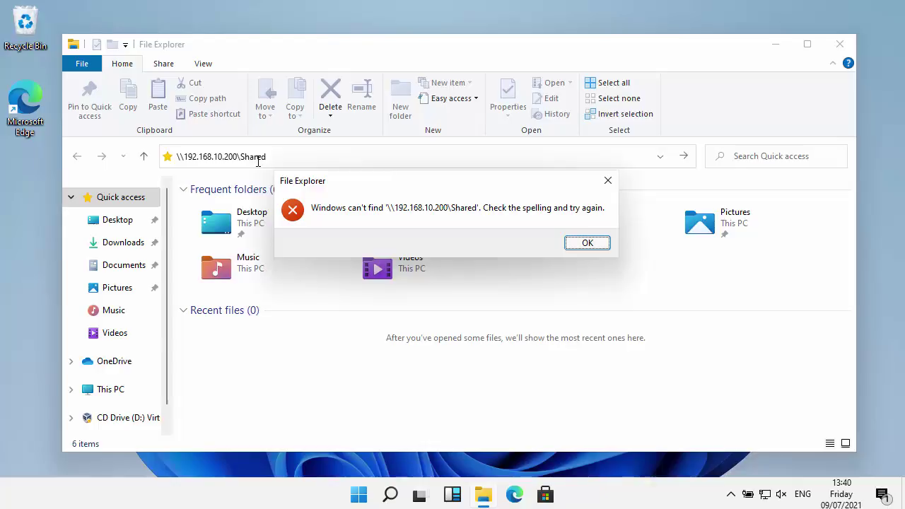
click(588, 243)
click(840, 44)
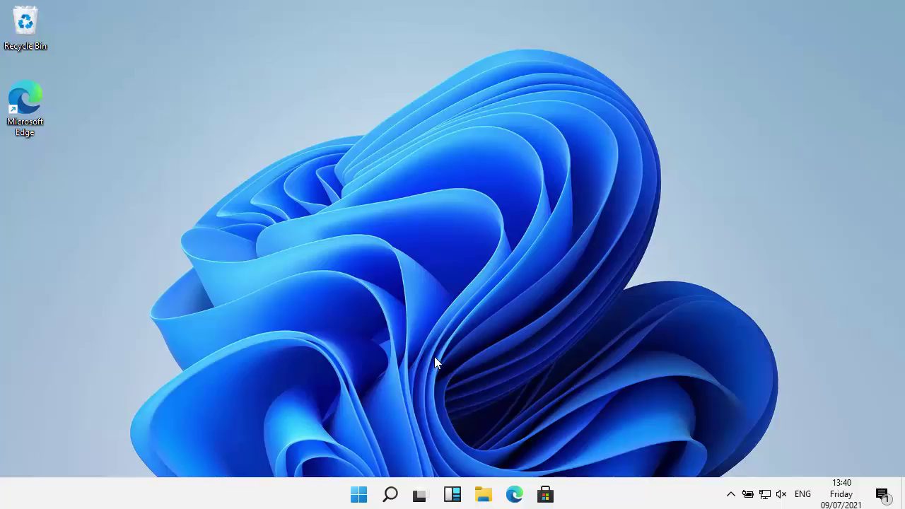
Enter appwiz.cpl as the command in a cleared Run dialog
key(super+r)
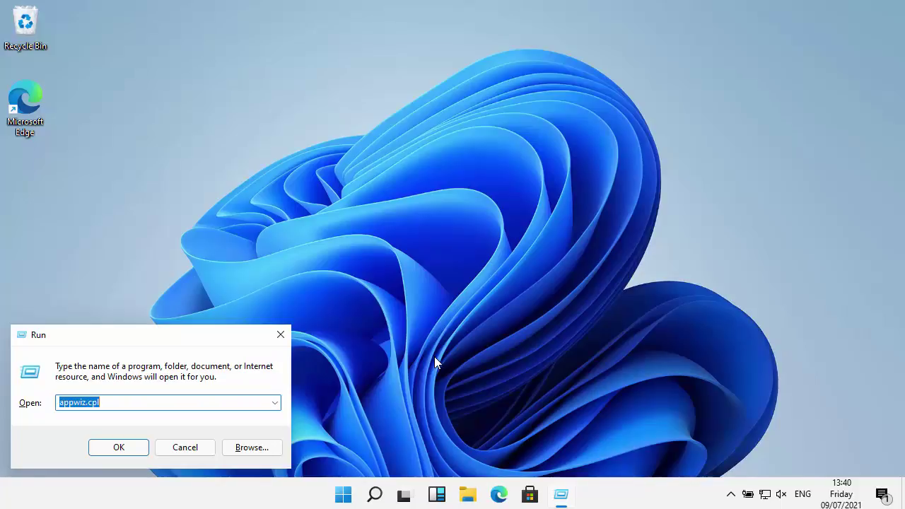
key(BackSpace)
text(appwiz.)
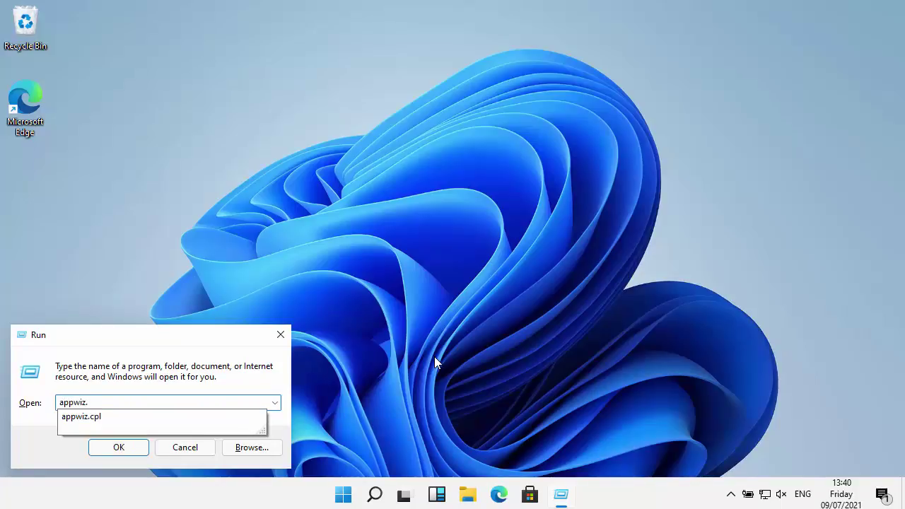
text(cpl)
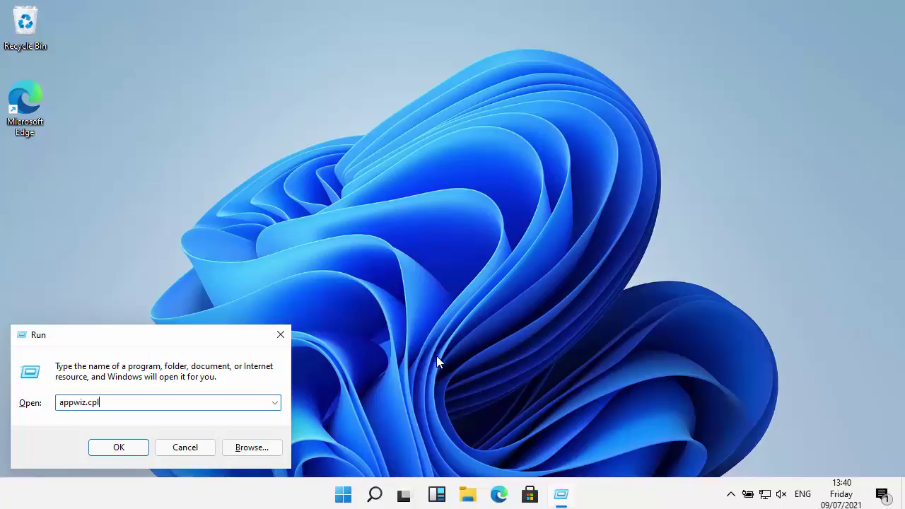
Run appwiz.cpl to open Programs and Features listing the installed programs
click(116, 446)
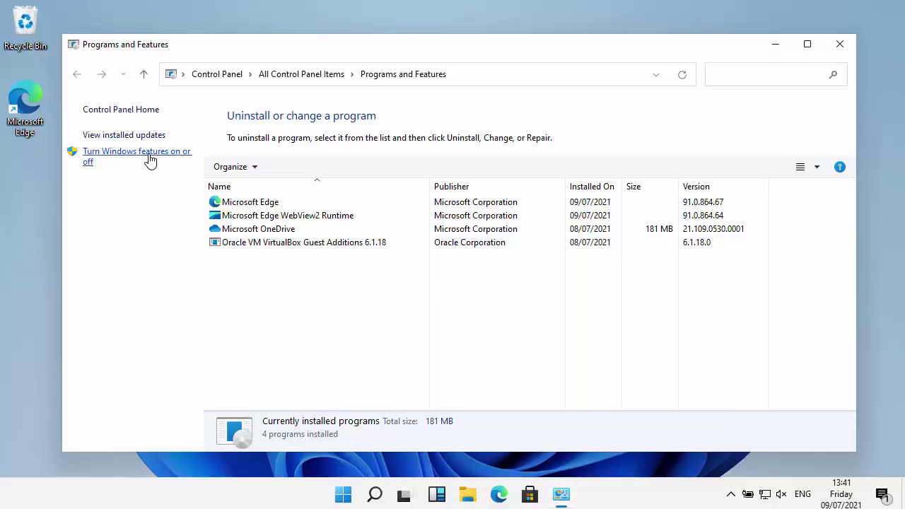
Open 'Turn Windows features on or off' and scroll down to SMB 1.0/CIFS File Sharing Support
click(150, 160)
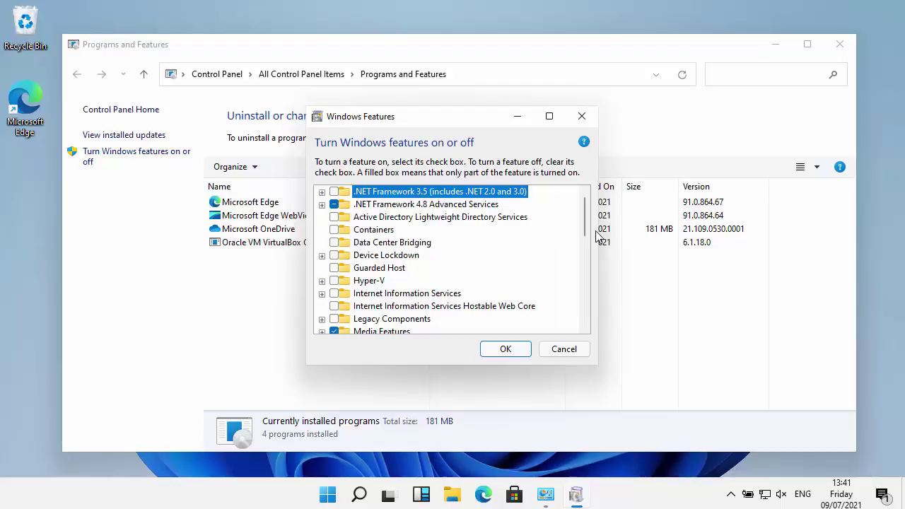
drag(584, 225, 575, 281)
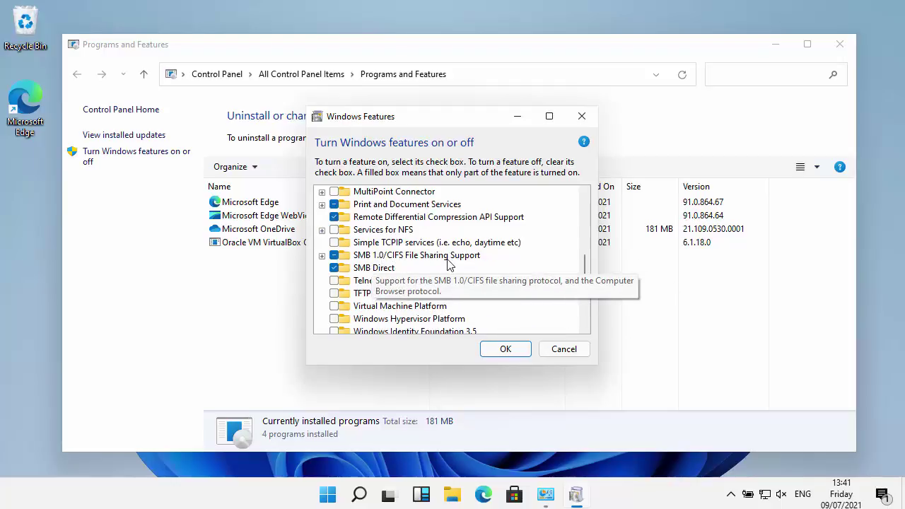
Expand SMB 1.0/CIFS File Sharing Support, enable Automatic Removal and Client, keep Server off, and apply
click(322, 256)
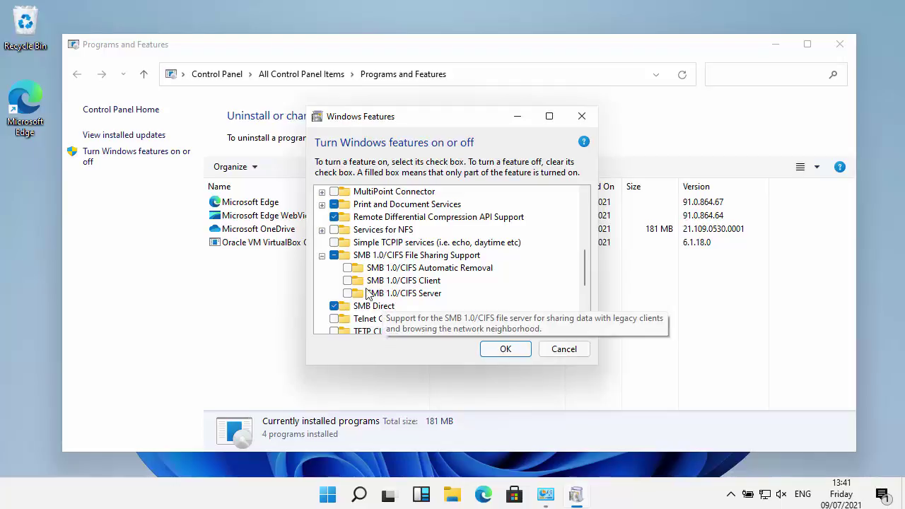
click(347, 269)
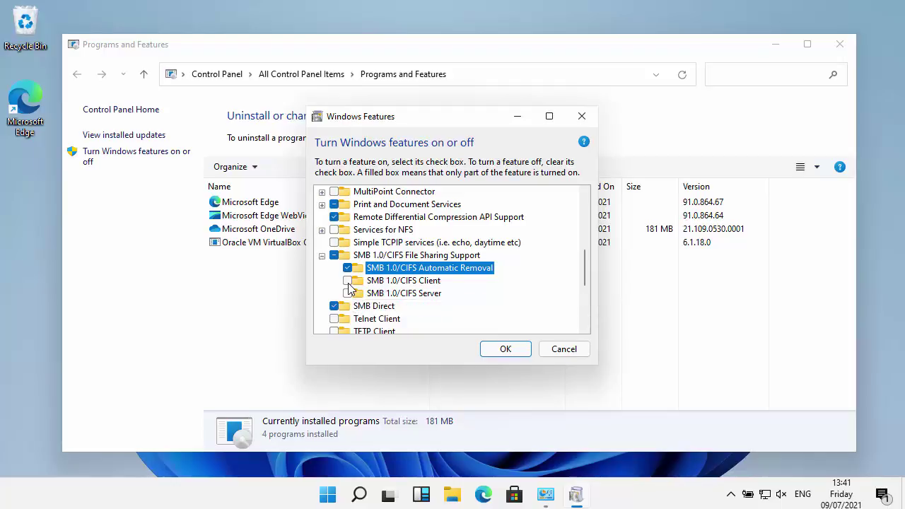
click(348, 281)
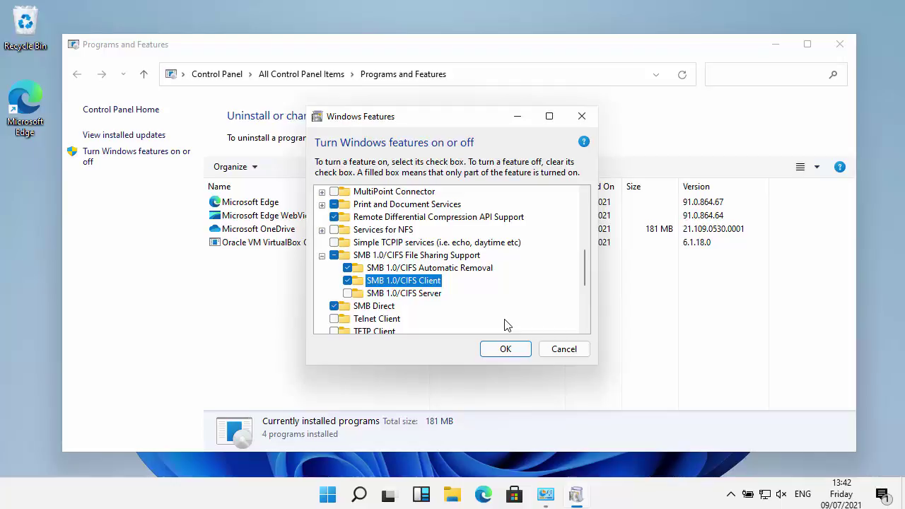
click(347, 280)
click(348, 293)
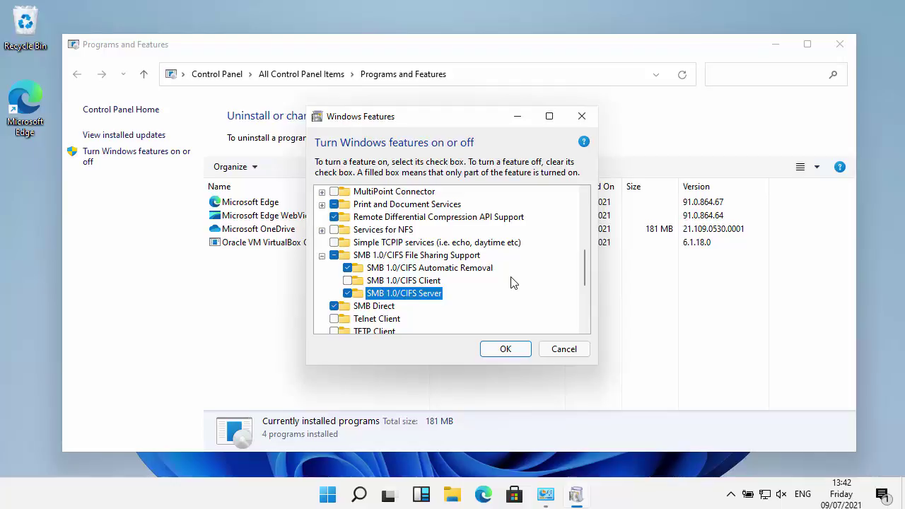
click(349, 294)
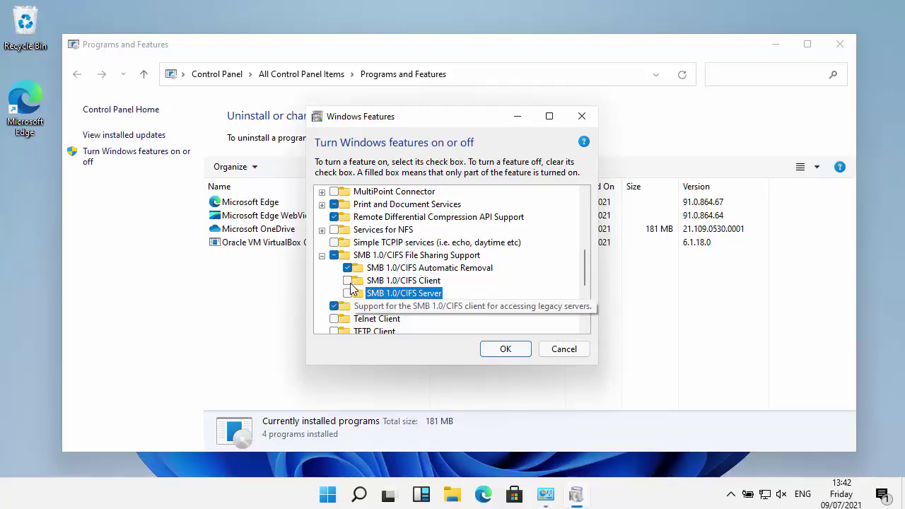
click(347, 281)
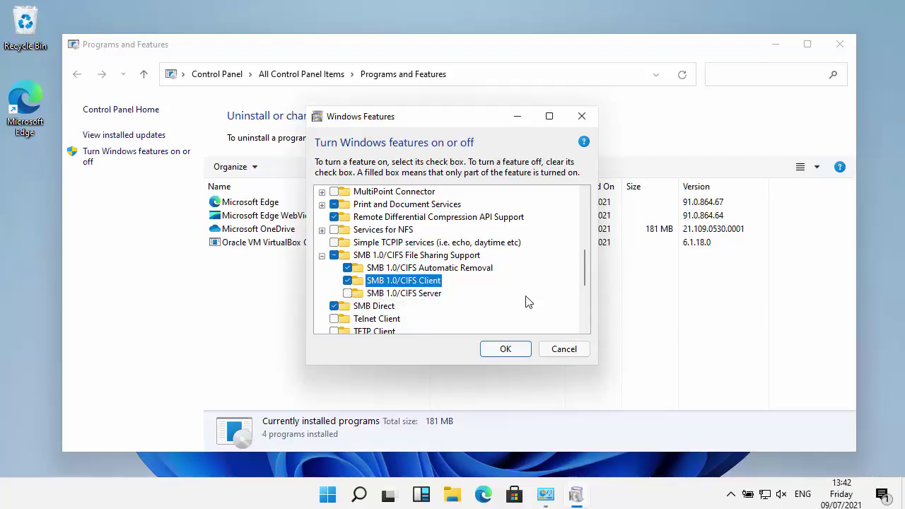
click(519, 355)
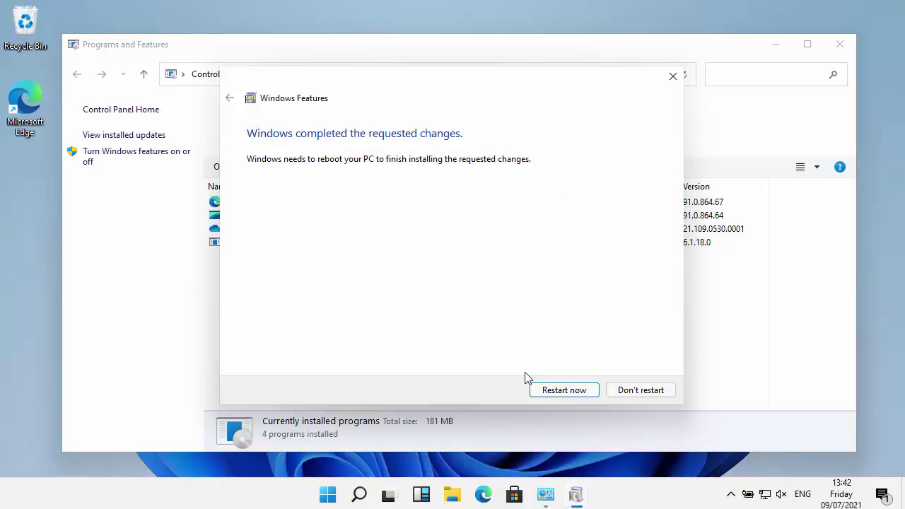
Restart the PC now to finish installing the SMB 1.0/CIFS features
click(582, 392)
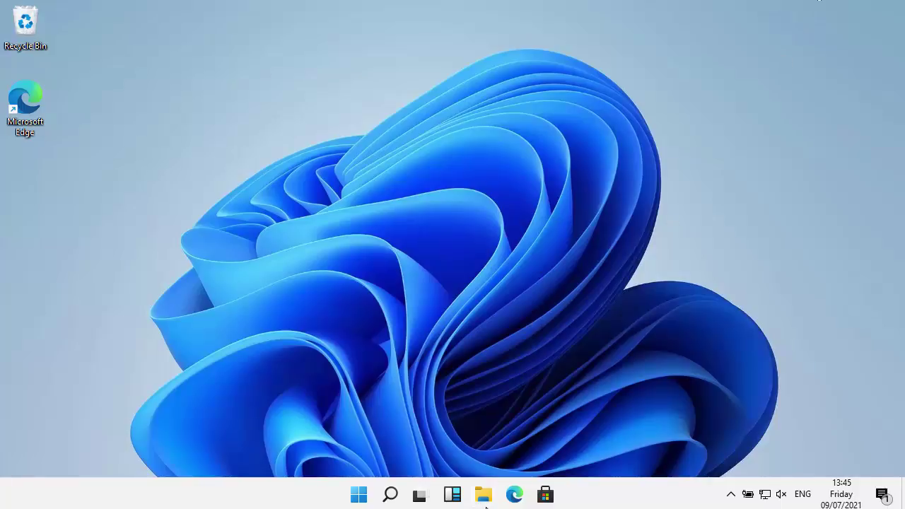
Open \\192.168.10.200\Shared in a new File Explorer window, now showing its 28 items
click(484, 497)
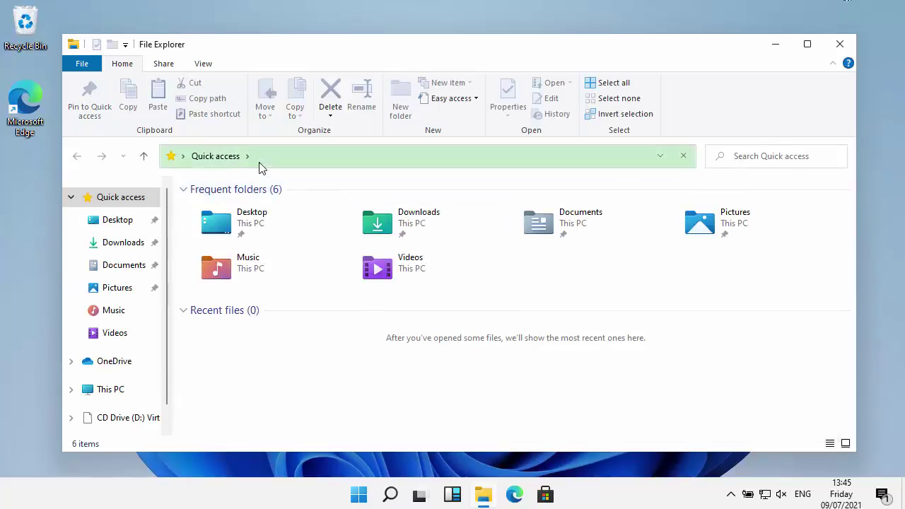
click(259, 161)
text(\\)
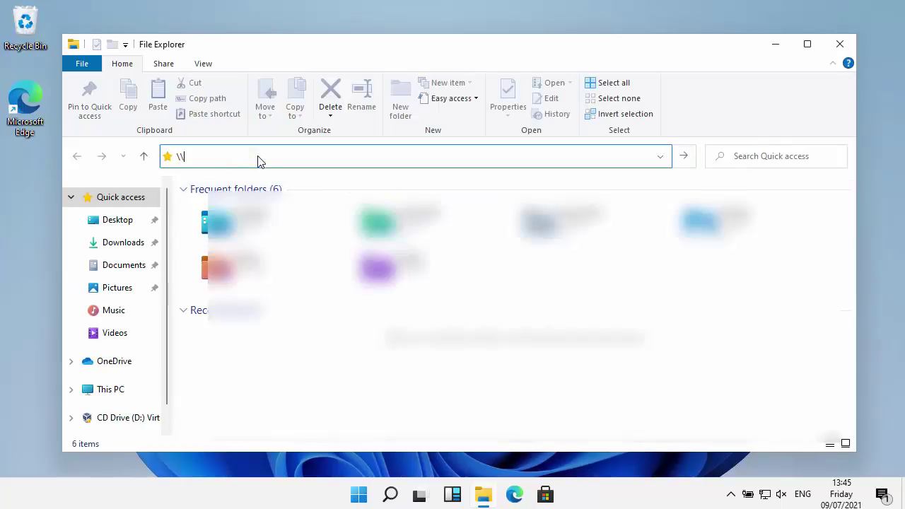
text(192.168.10.200\Shared)
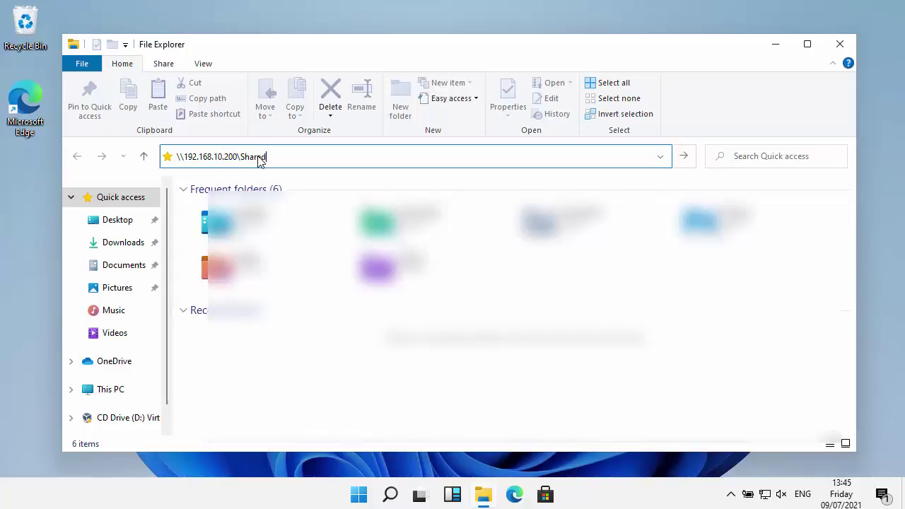
key(ctrl+a)
key(Home)
key(Return)
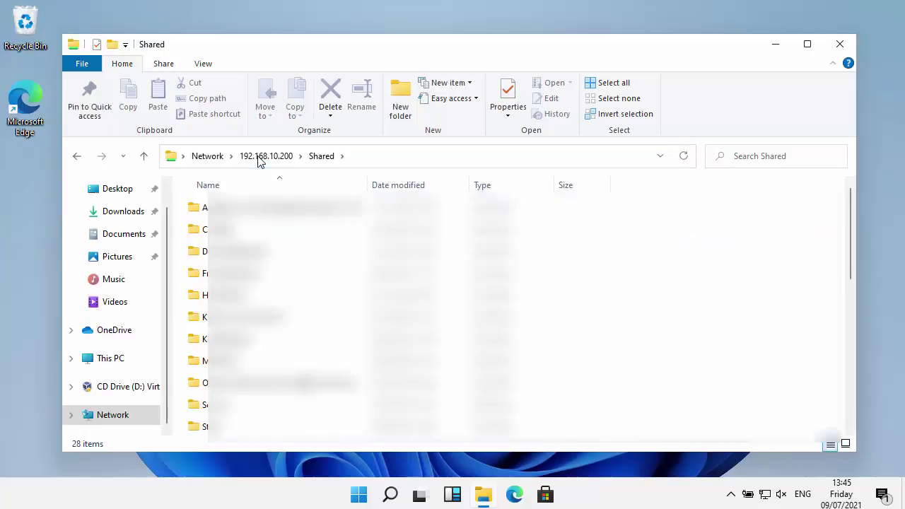